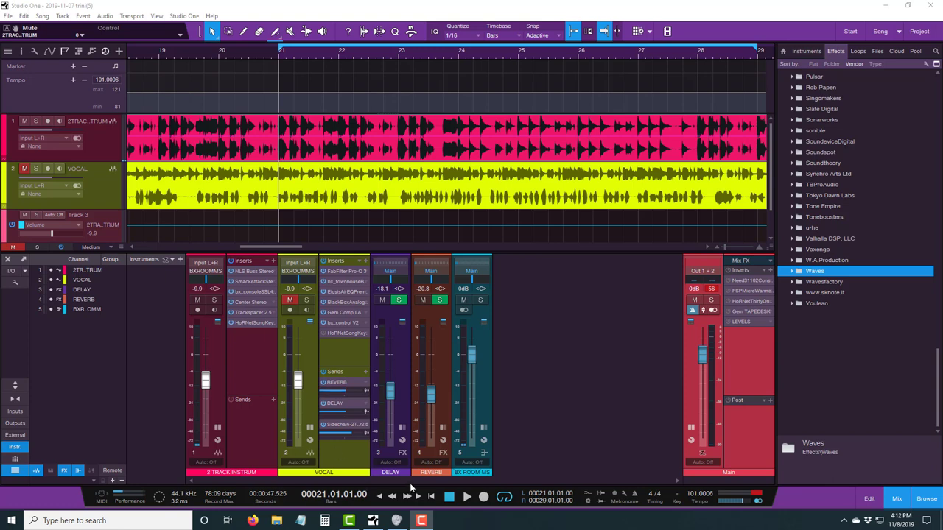
Step: Play the looped section to hear the 2-track instrumental with the vocal muted
click(461, 499)
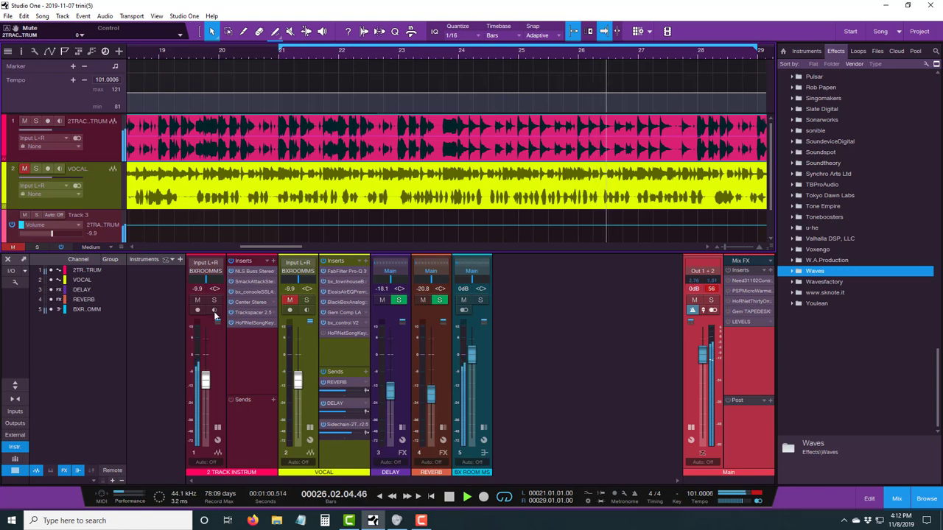
key(p)
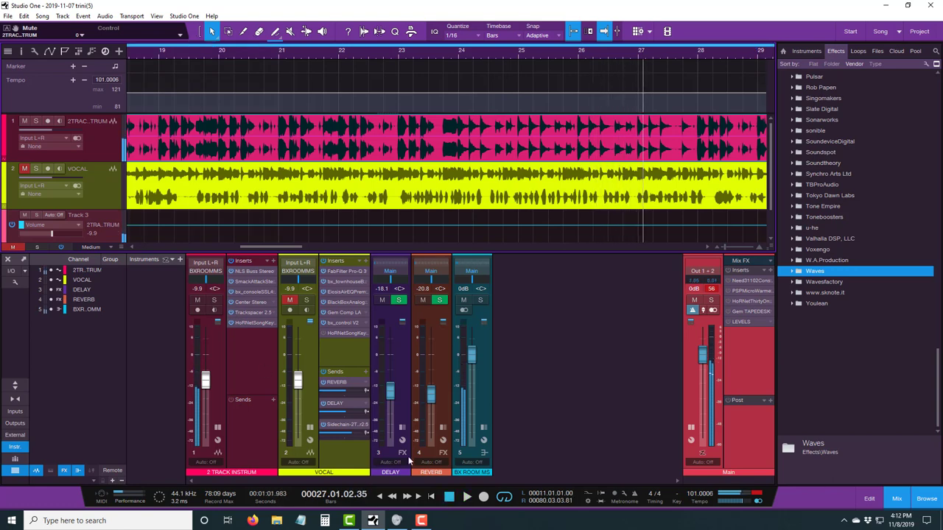
Step: Redraw the loop range from about bar 21 to bar 29 and return the playhead to its start
click(275, 32)
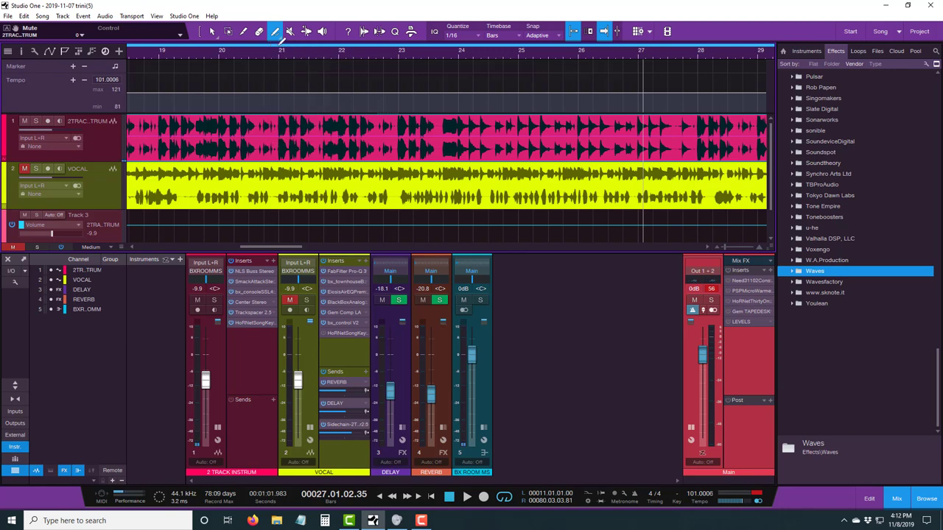
drag(280, 43, 435, 44)
drag(519, 61, 758, 79)
key(KP_1)
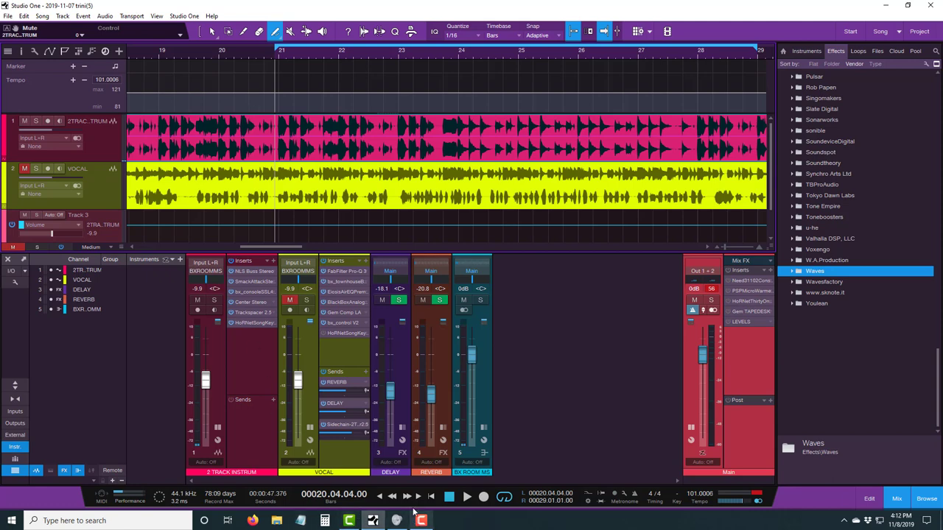
Step: Mute the 2-track instrumental, unmute the vocal, and play the loop to hear the vocal alone
click(197, 300)
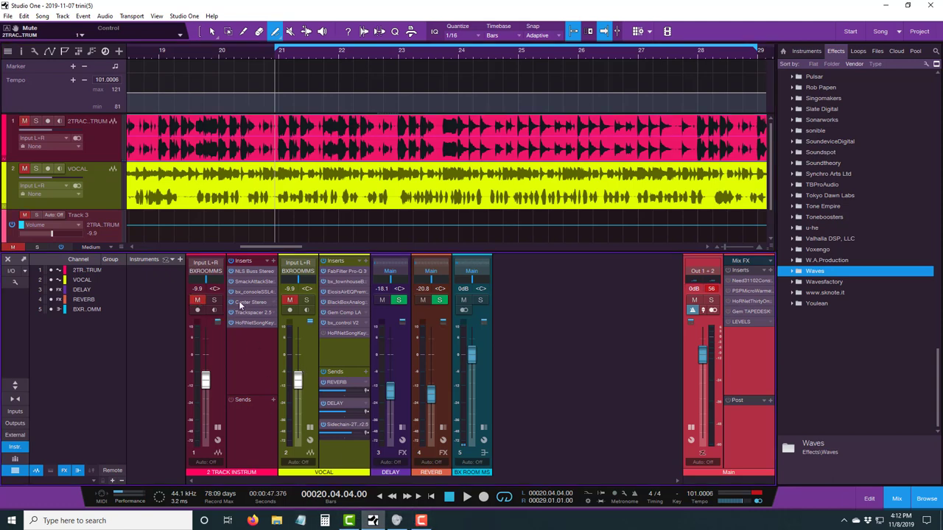
click(290, 303)
click(466, 498)
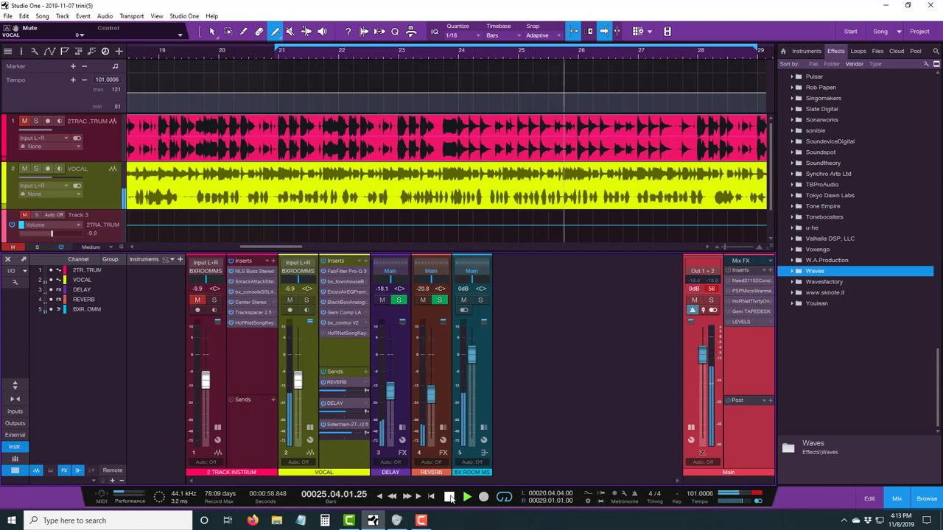
click(450, 498)
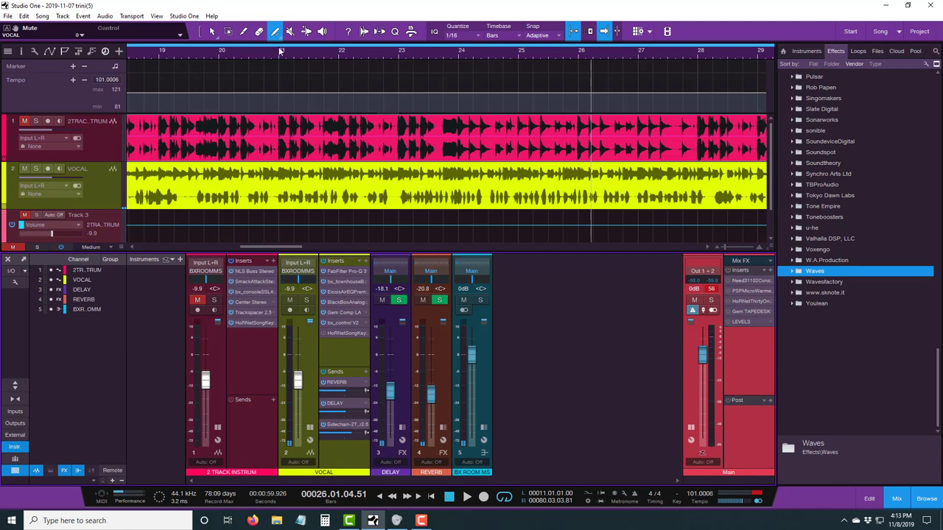
Step: Set the loop to bars 21 to 28 and play it with the 2-track instrumental unmuted alongside the vocal
drag(283, 45, 700, 71)
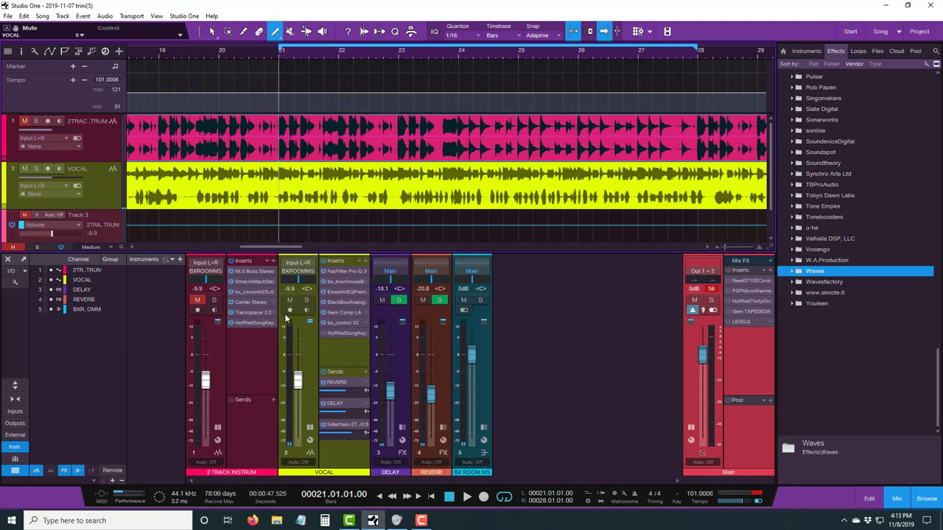
click(198, 301)
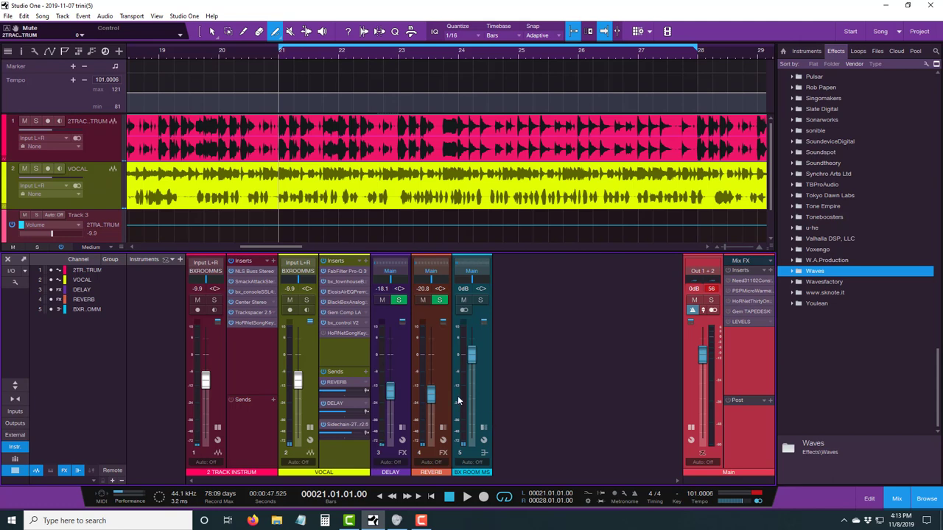
click(466, 498)
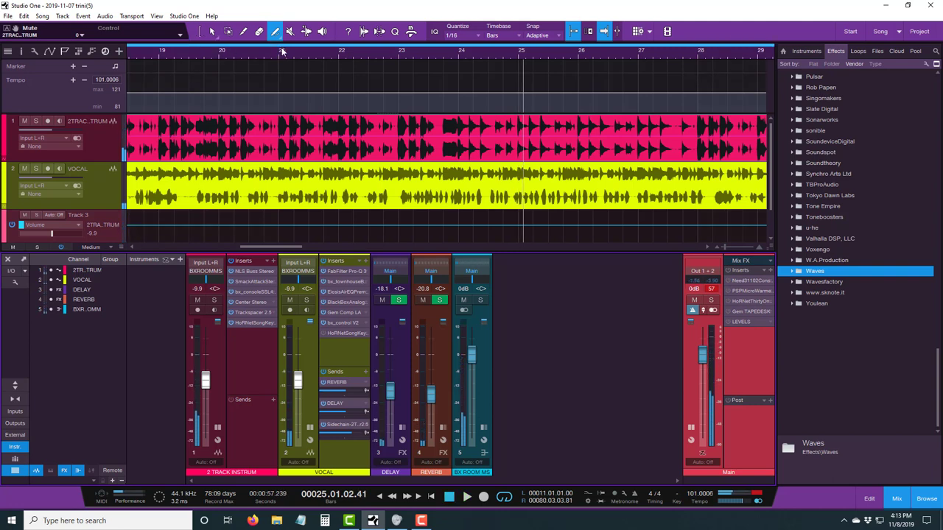
Step: Set the loop range from bar 21 to about bar 29 and return the playhead to the loop start
drag(286, 46, 754, 60)
key(KP_1)
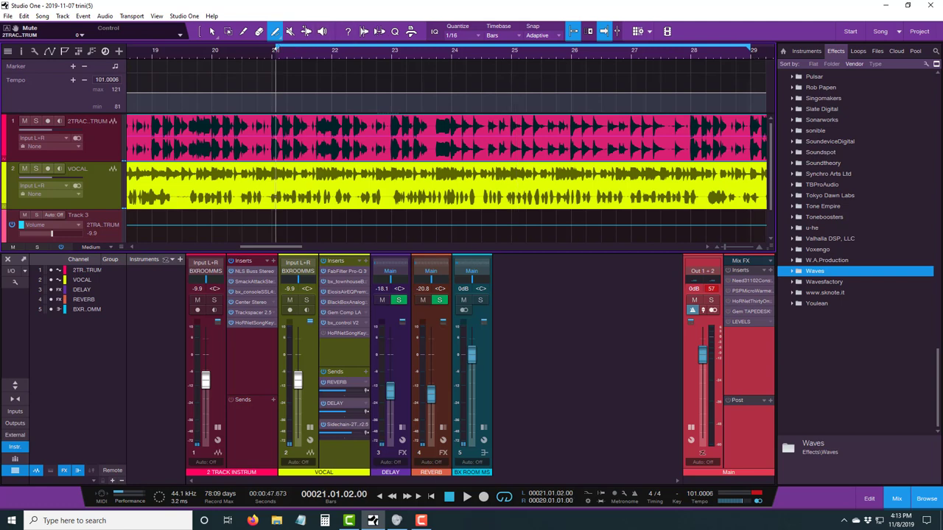
drag(270, 52, 269, 53)
Step: Collapse the expanded PSPaudioware.com vendor folder in the effects browser
scroll(803, 166, up, 7)
scroll(808, 150, up, 6)
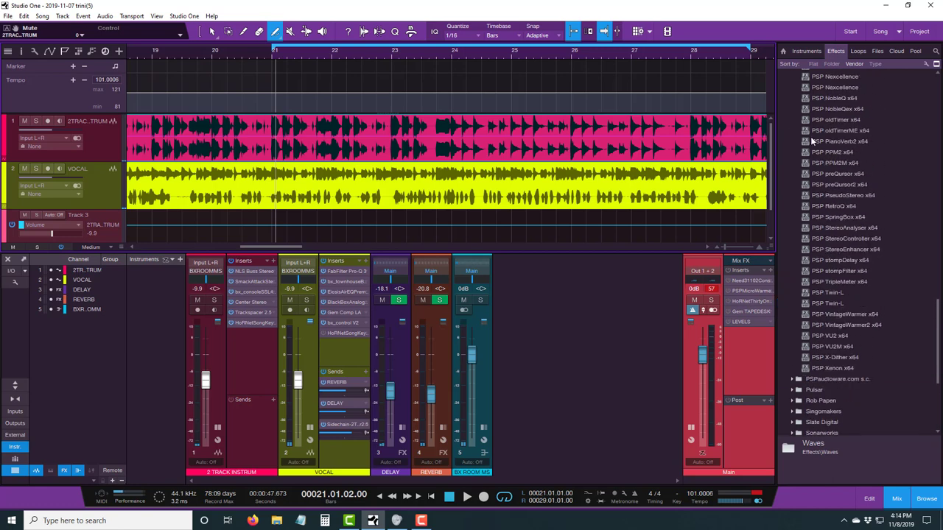
scroll(817, 120, up, 2)
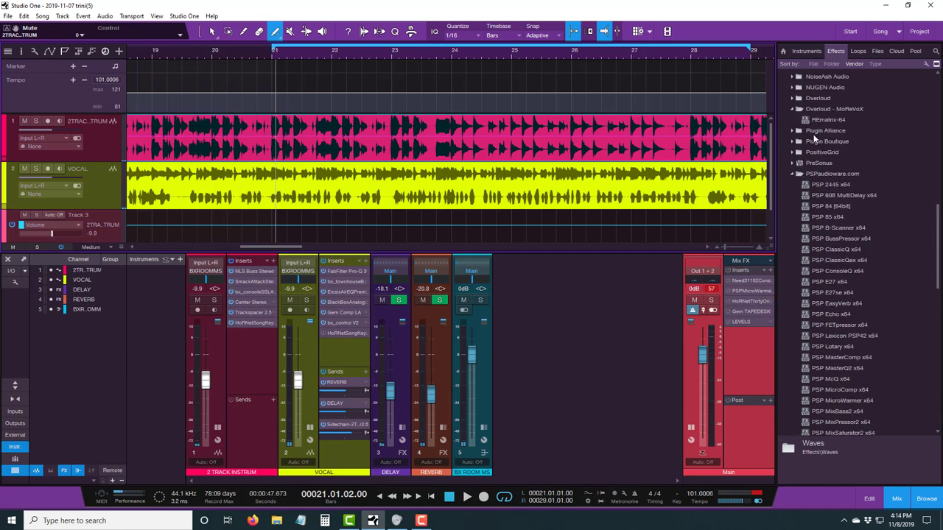
double_click(813, 172)
double_click(808, 120)
scroll(808, 122, up, 7)
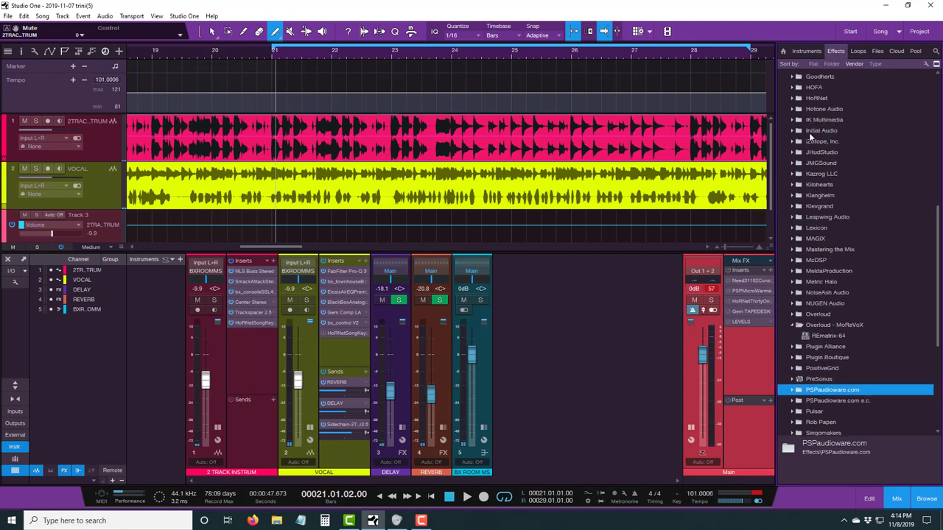
Step: Insert the iZotope Relay effect as the first insert on the 2 TRACK INSTRUM channel
double_click(813, 142)
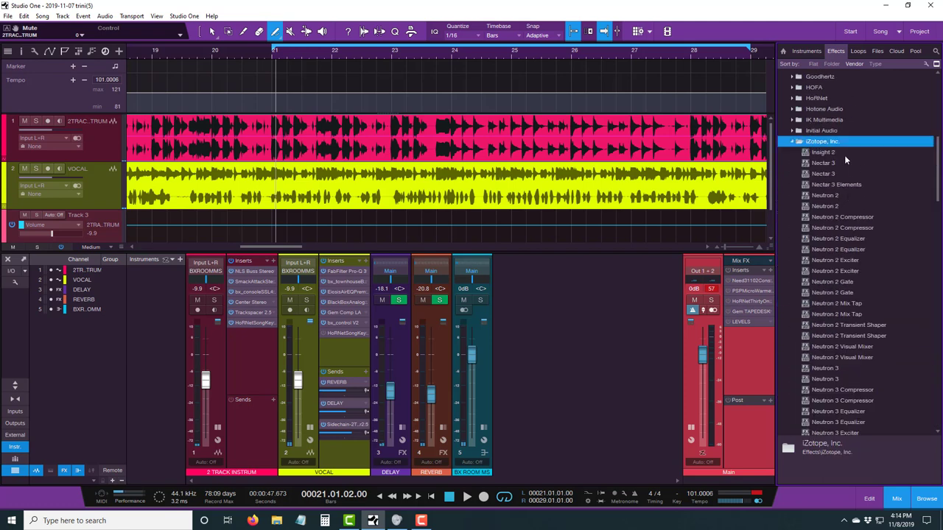
scroll(845, 157, down, 10)
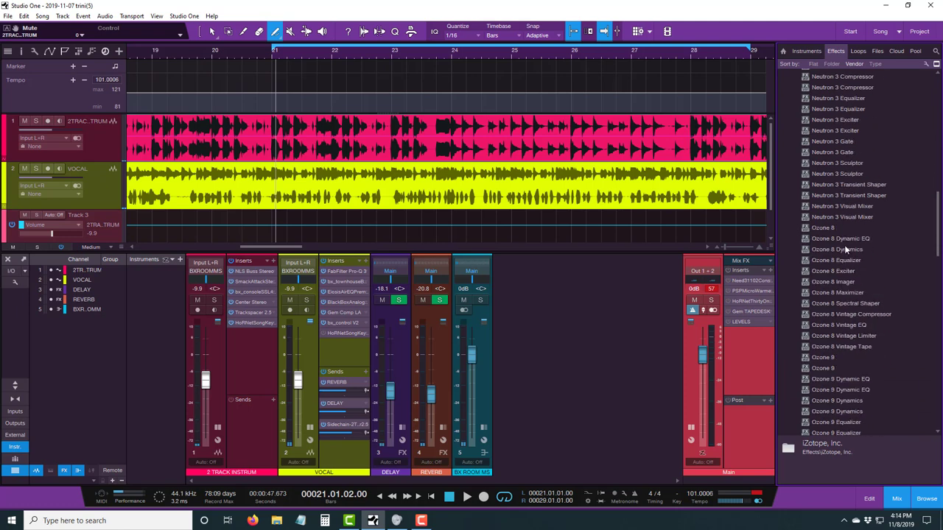
scroll(845, 249, down, 11)
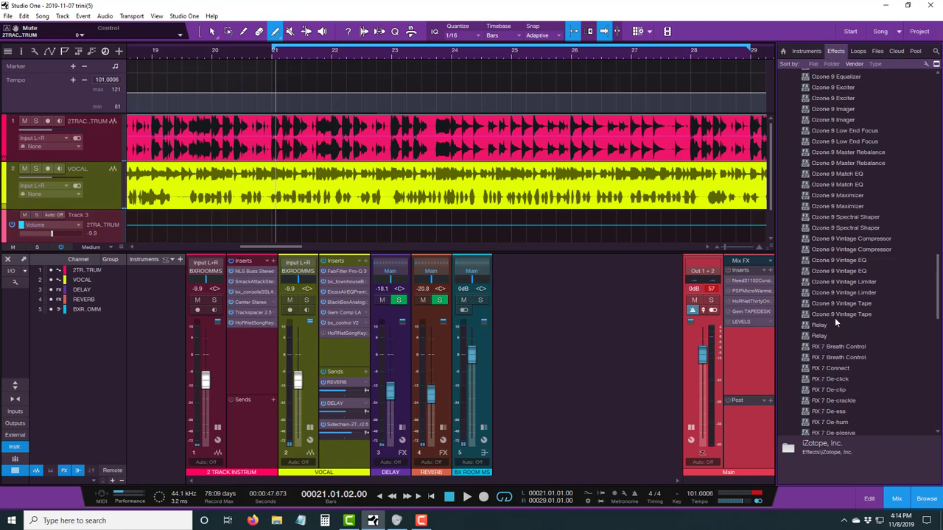
click(816, 337)
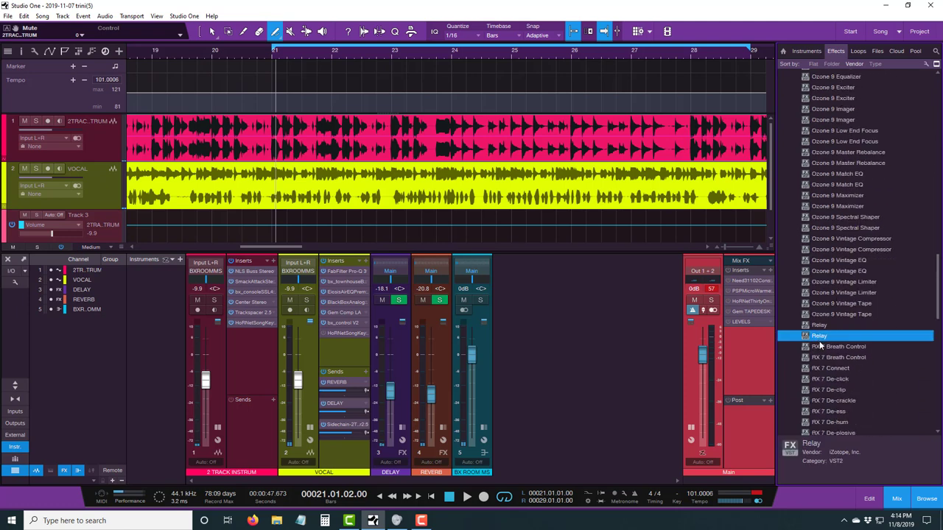
drag(817, 339, 263, 271)
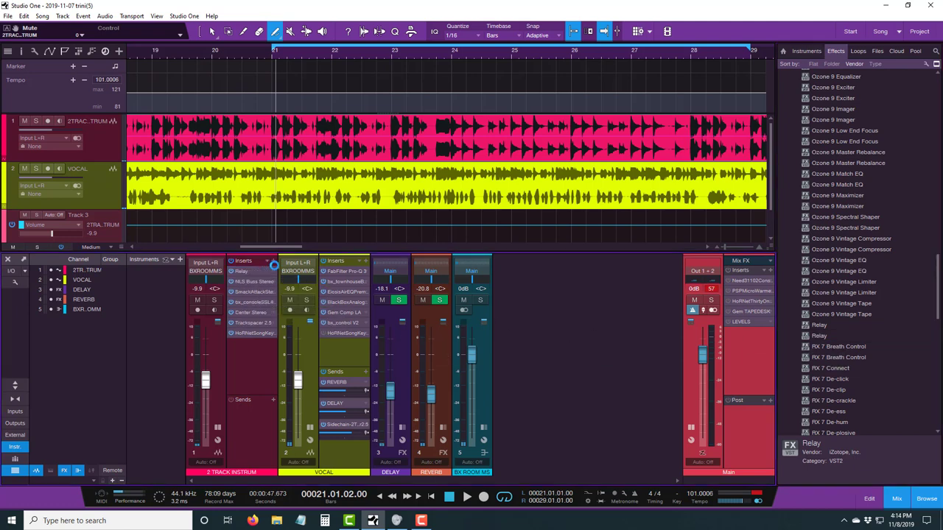
Step: Name the Relay instance on the 2 TRACK INSTRUM channel "2 track" and close its window
double_click(264, 272)
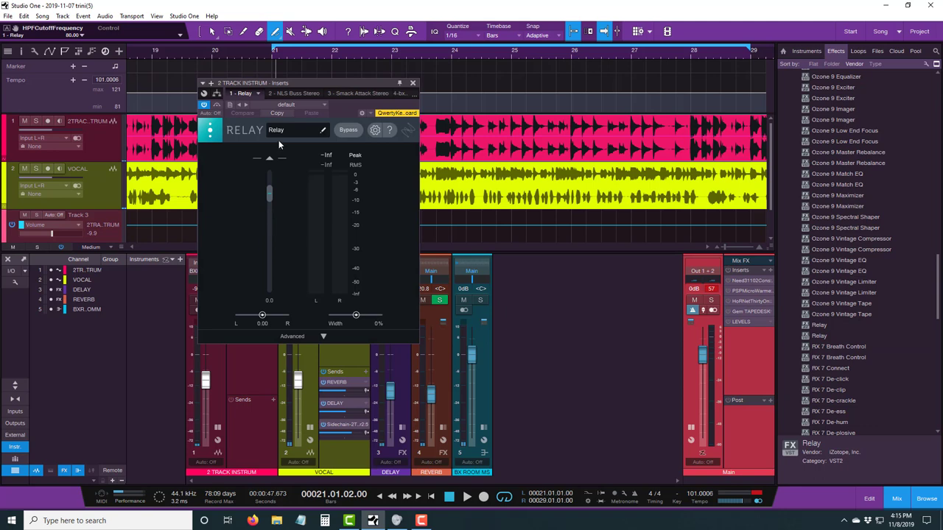
double_click(280, 131)
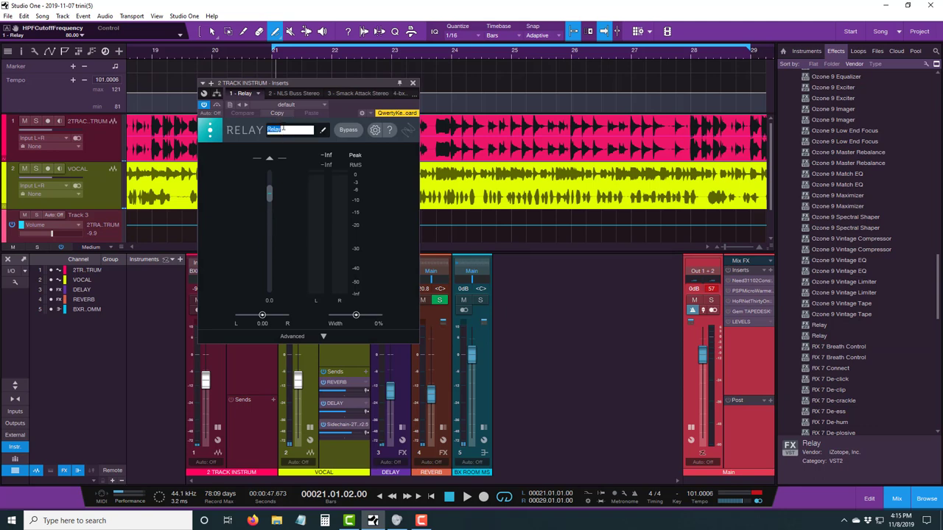
text(V)
key(BackSpace)
text(2 track)
key(Return)
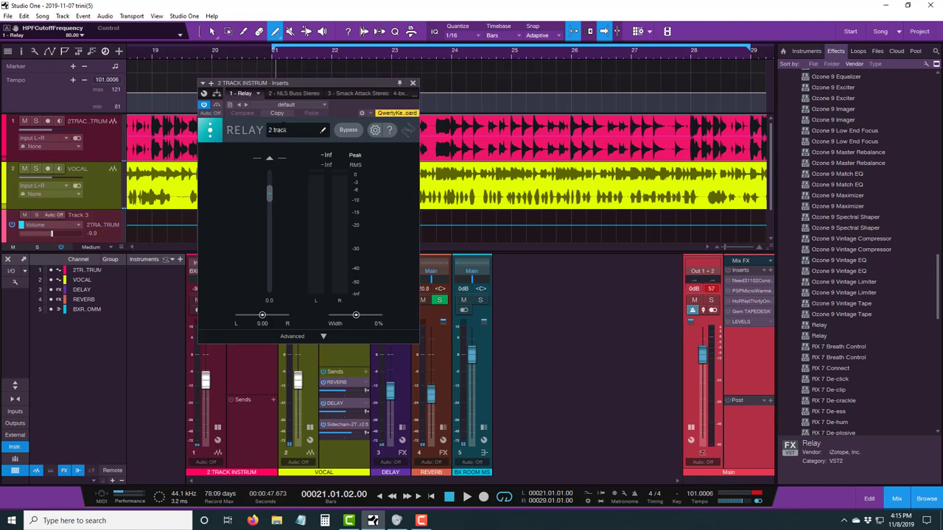
click(413, 84)
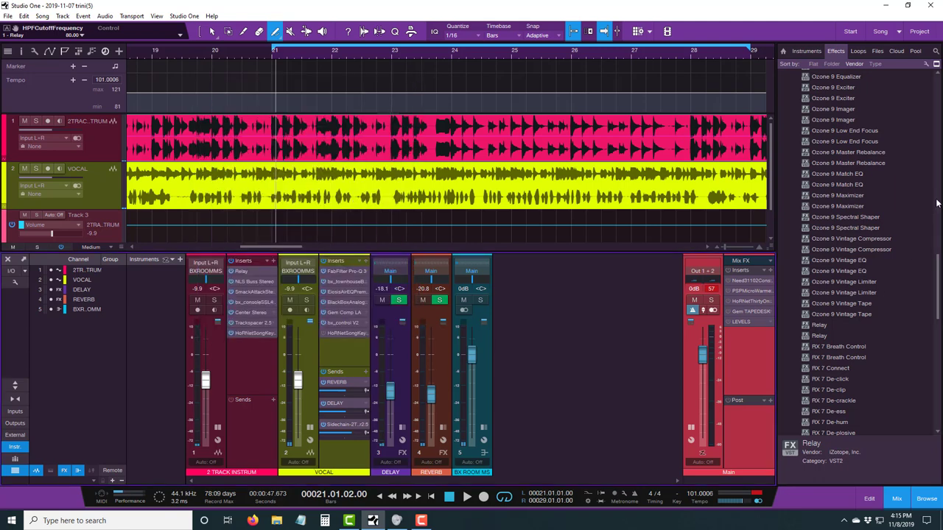
Step: Insert Relay first on the VOCAL channel, name the instance "vocal", and close its window
click(822, 338)
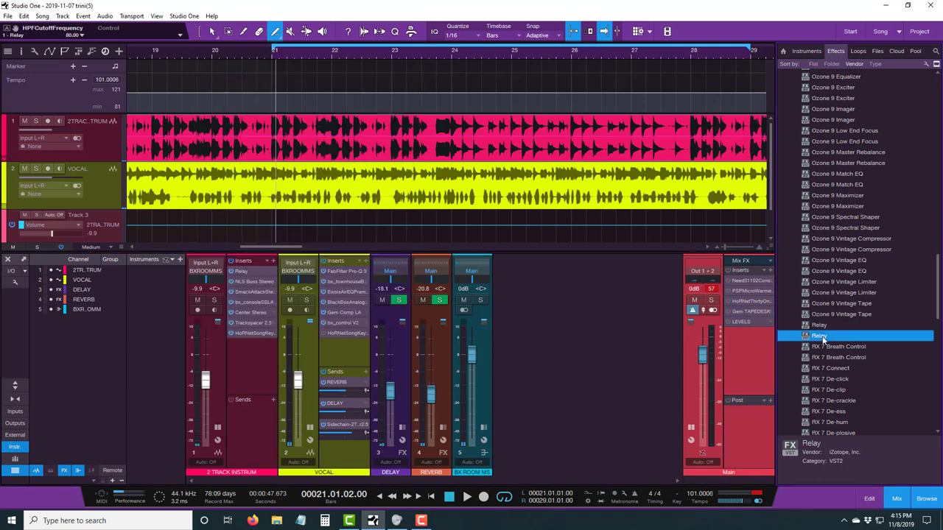
drag(822, 338, 351, 270)
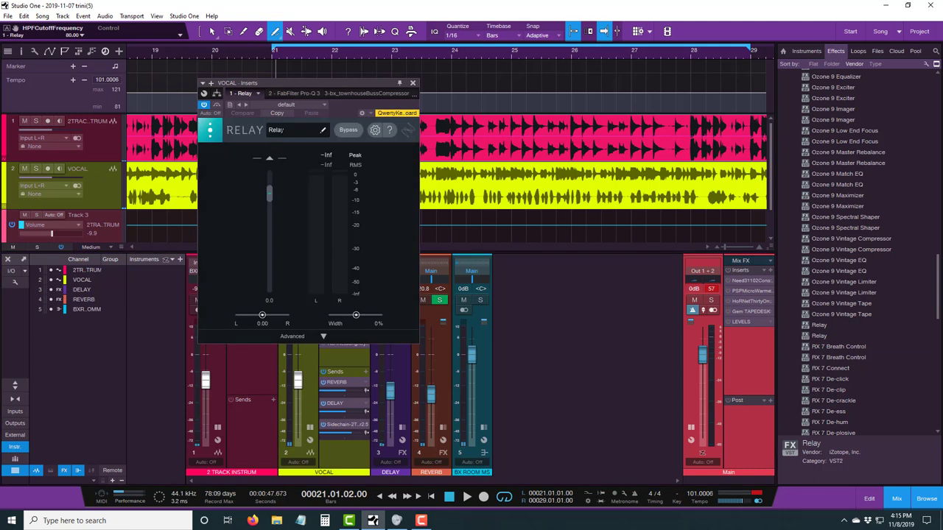
click(284, 129)
text(vocal)
key(Return)
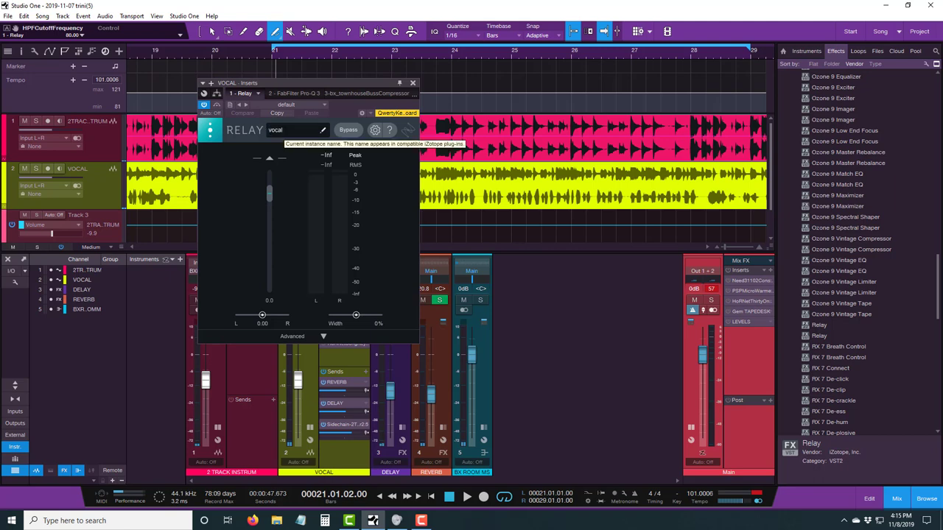
click(412, 82)
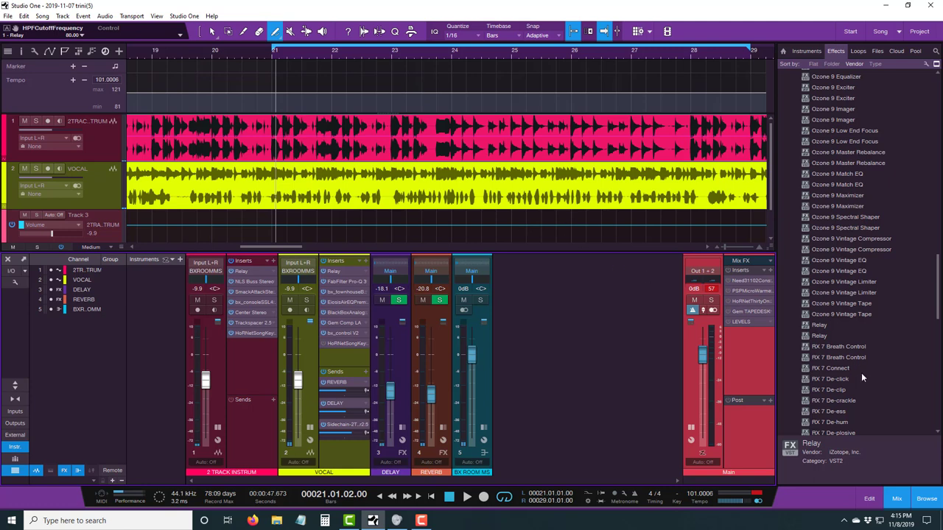
Step: Insert iZotope Neutron 3 Visual Mixer on the Main channel and move it to the first insert position
scroll(862, 378, up, 1)
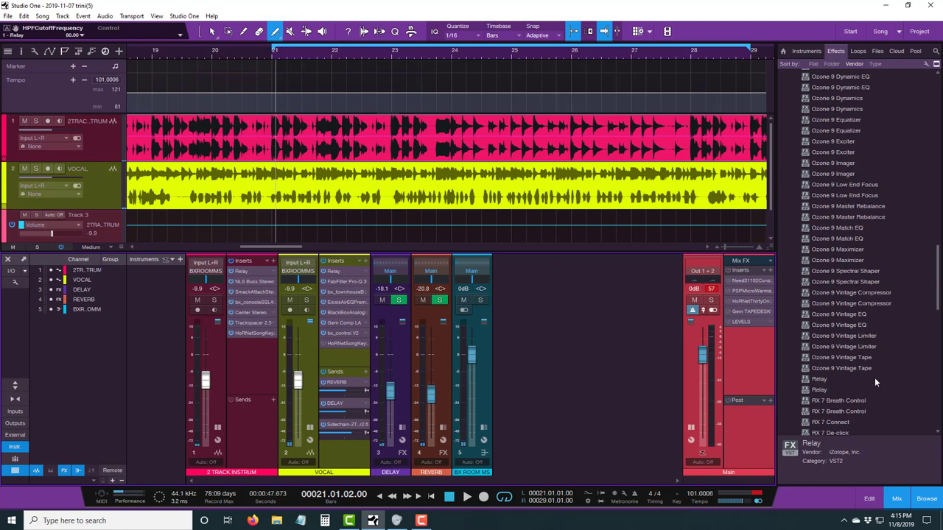
scroll(872, 372, up, 4)
scroll(871, 373, down, 5)
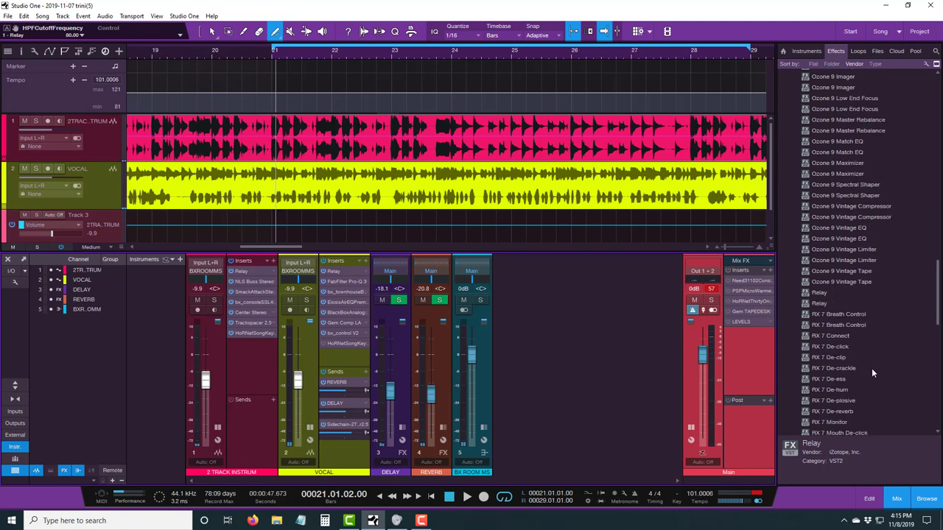
scroll(868, 345, down, 6)
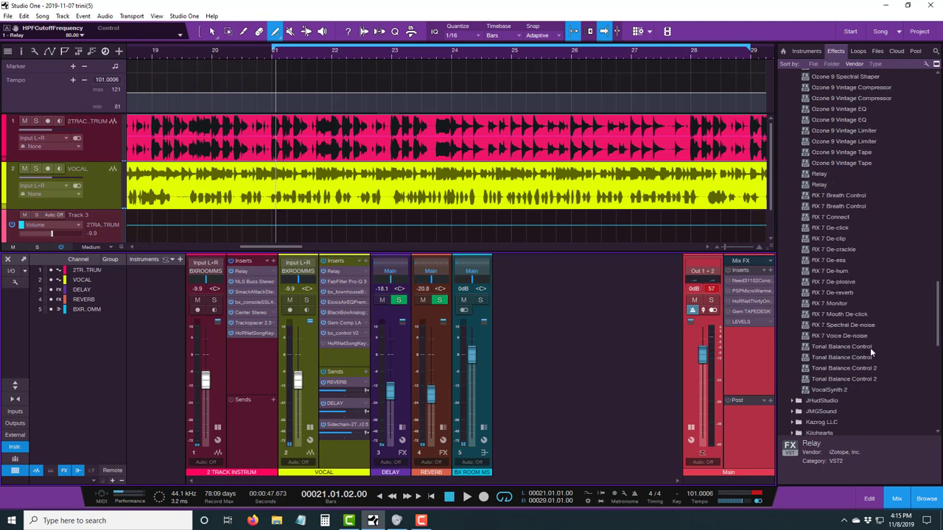
scroll(870, 348, up, 9)
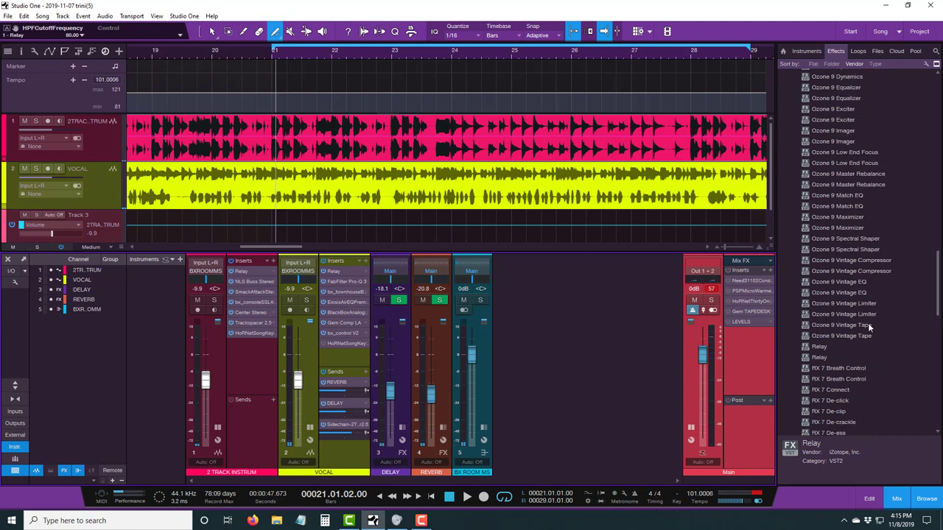
scroll(867, 321, up, 9)
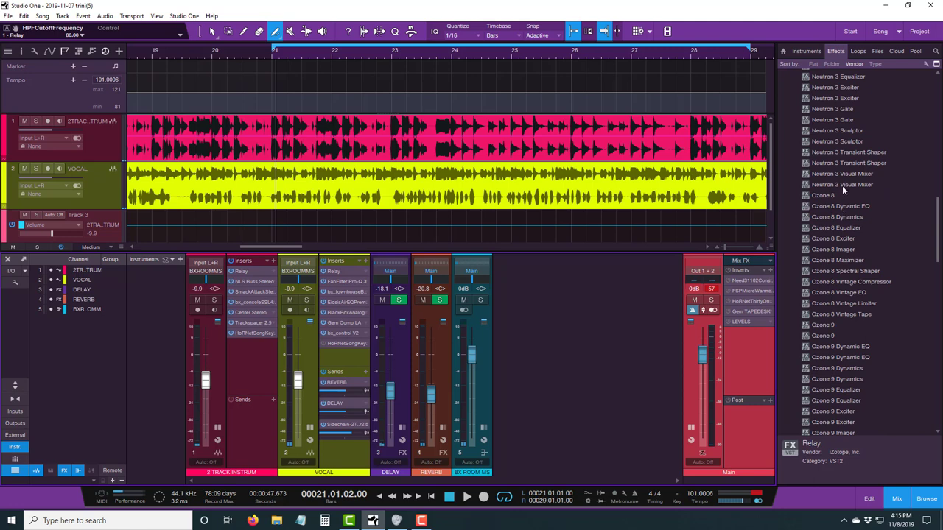
click(842, 185)
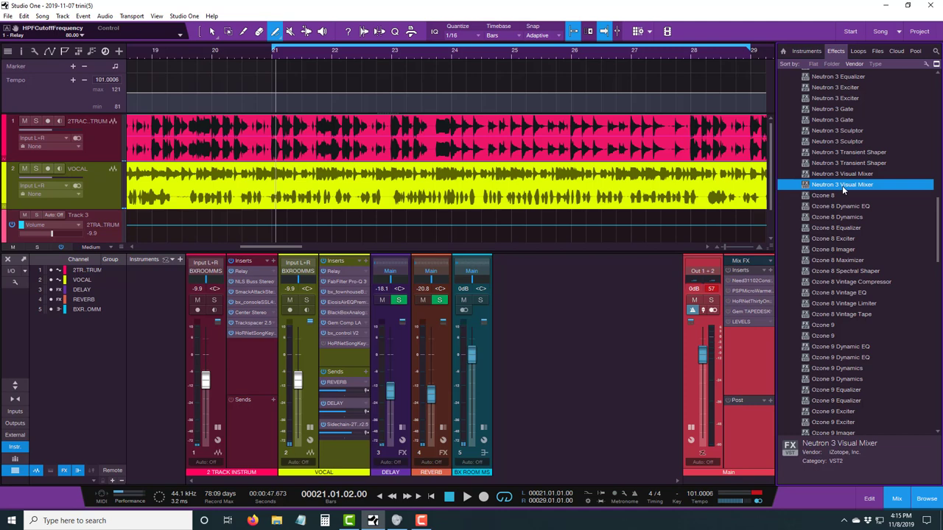
drag(842, 185, 752, 278)
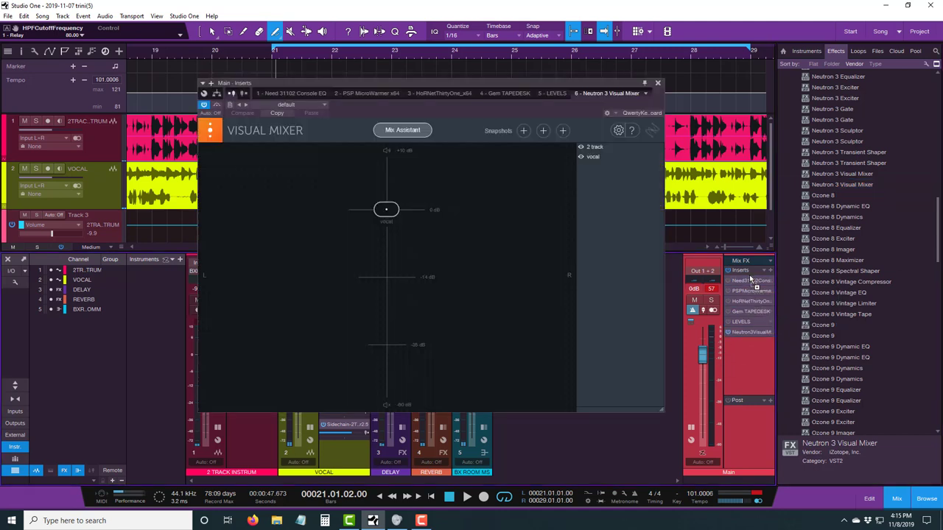
drag(750, 330, 751, 280)
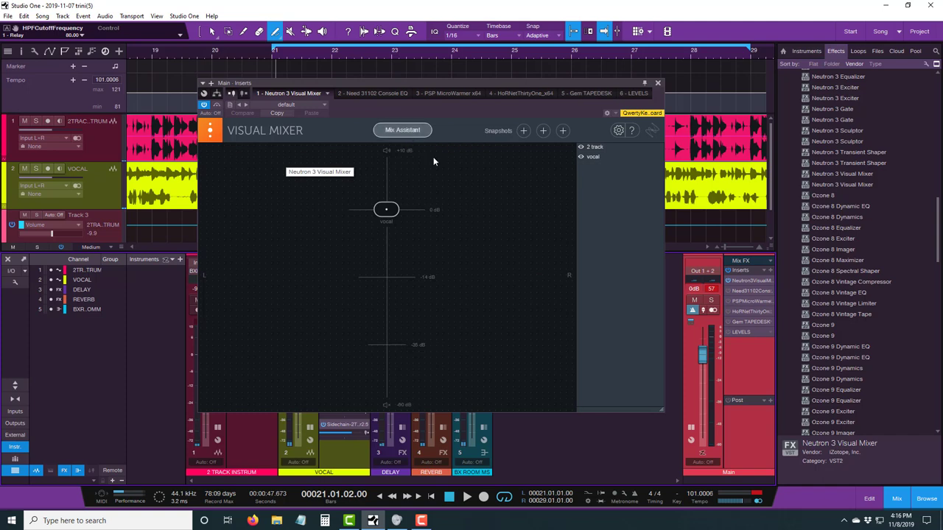
Step: Select the vocal track in Visual Mixer and move the plug-in window clear of the 2 TRACK INSTRUM and VOCAL channels
drag(549, 88, 540, 123)
click(602, 139)
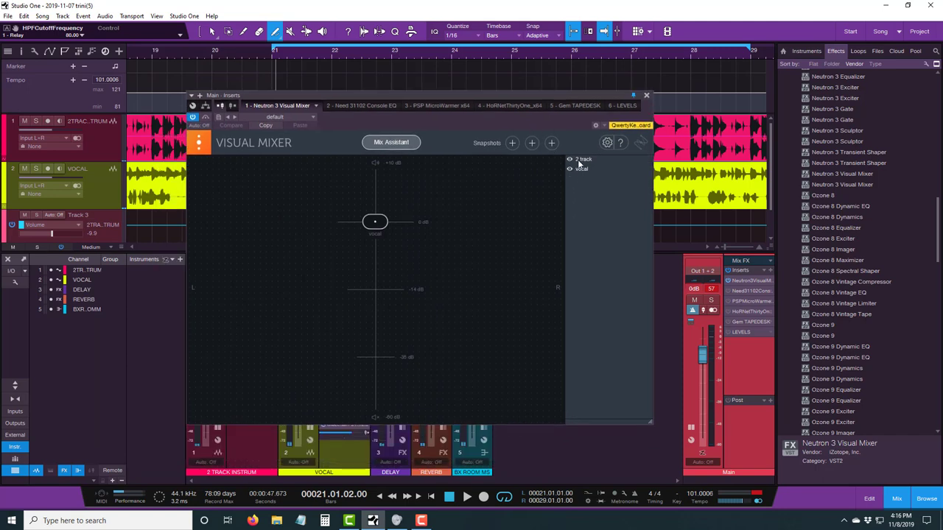
click(580, 160)
click(580, 171)
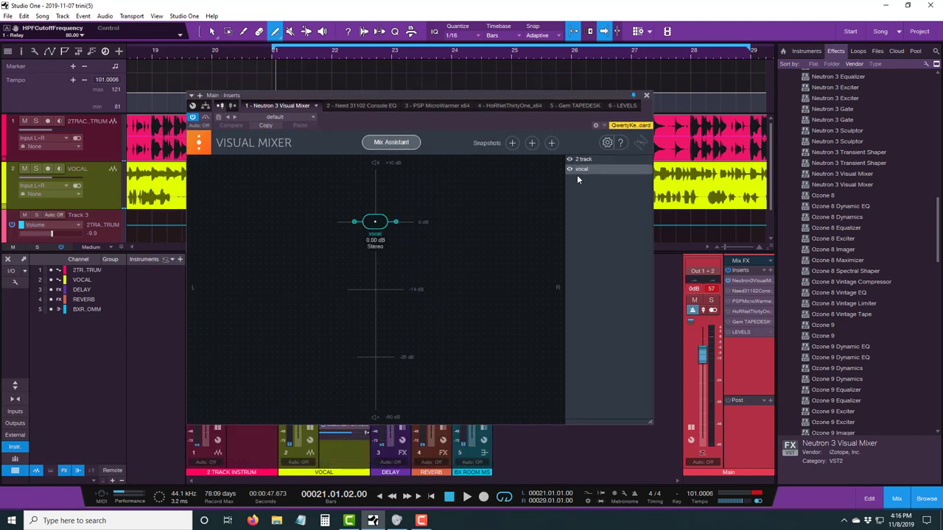
drag(452, 127, 602, 109)
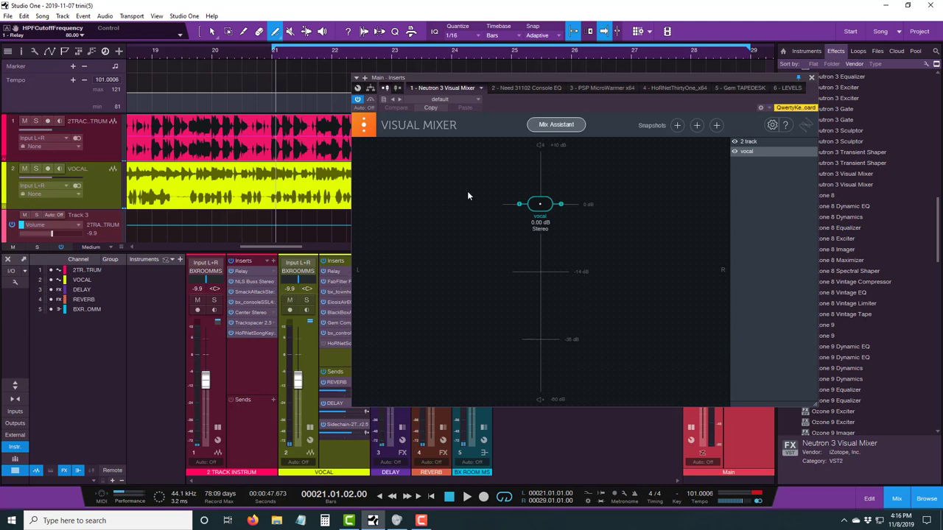
Step: Start Mix Assistant and choose vocal as the focus of the mix
click(549, 124)
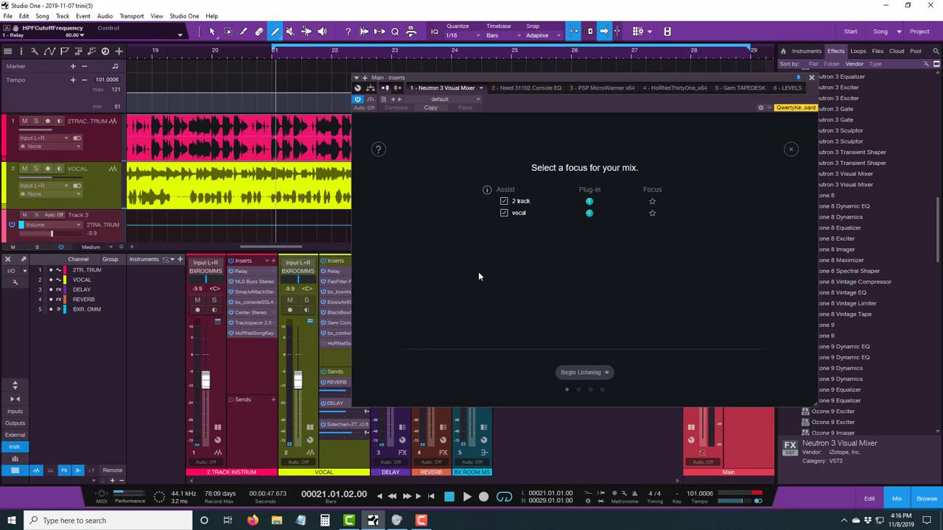
click(652, 214)
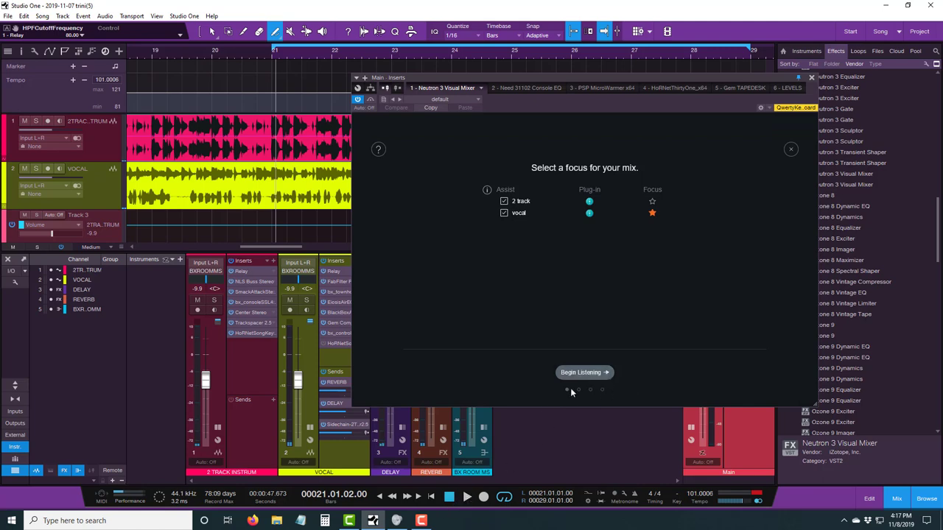
Step: Briefly play the song, stop it, and mark the timeline range from bar 21 to bar 28
click(467, 497)
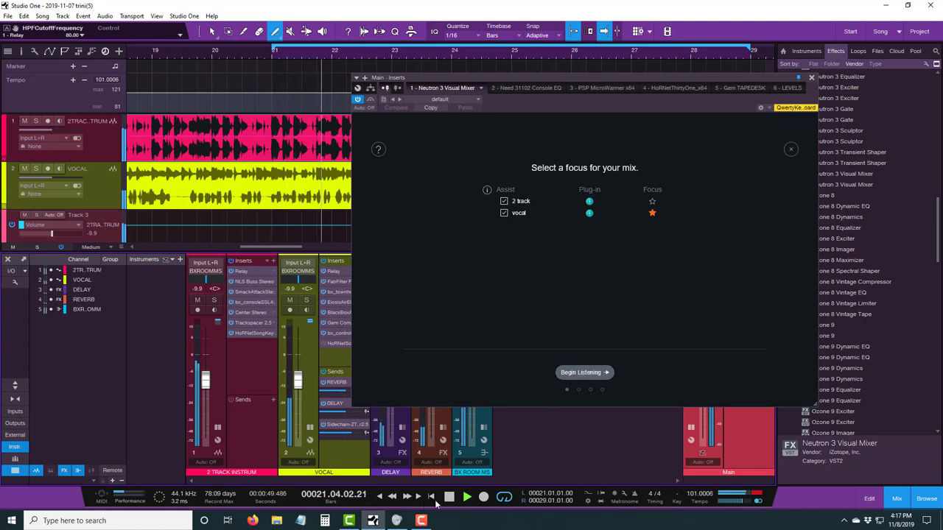
key(space)
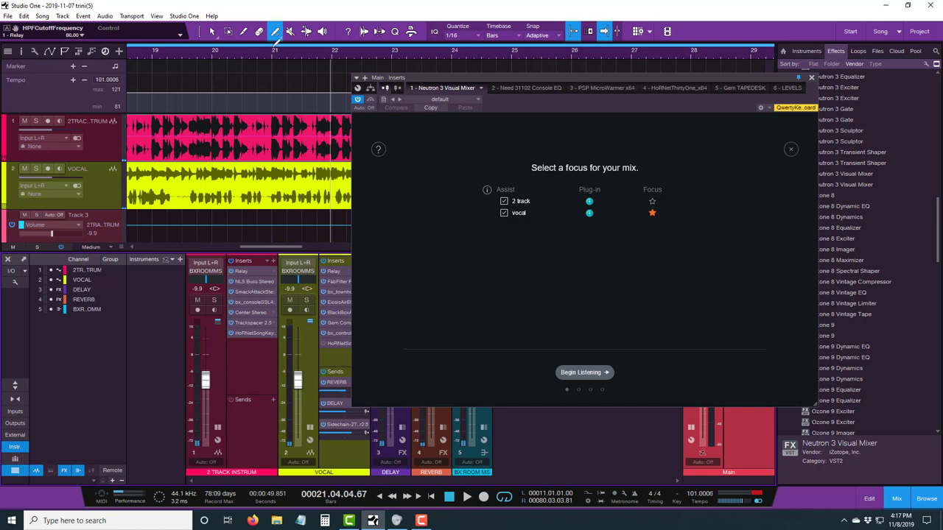
drag(271, 51, 613, 65)
drag(598, 104, 571, 184)
drag(628, 55, 694, 63)
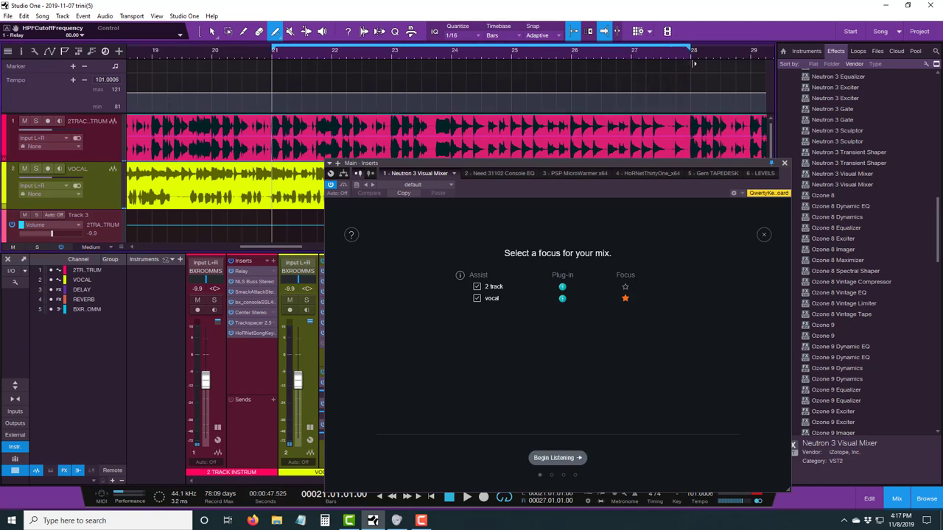
Step: Have Mix Assistant listen while the song plays from bar 21, stop playback, and go to the results
click(556, 457)
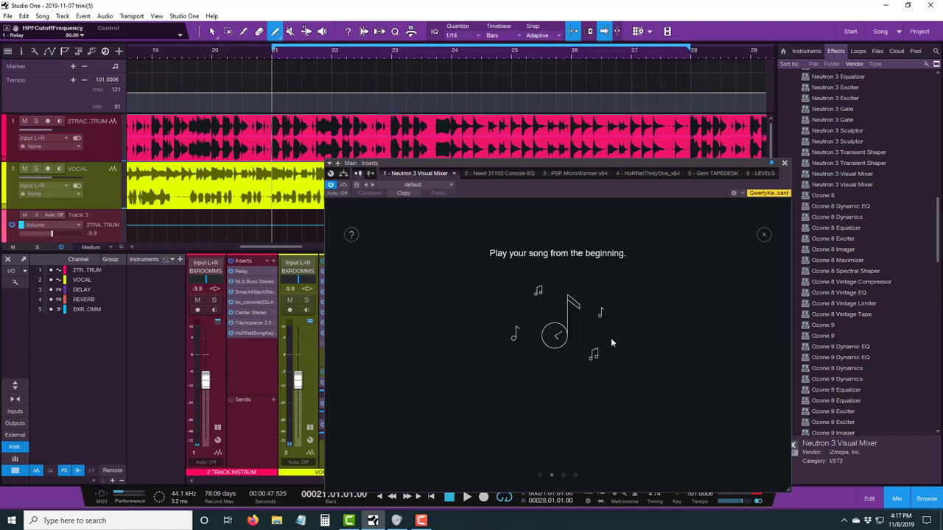
drag(534, 191, 540, 125)
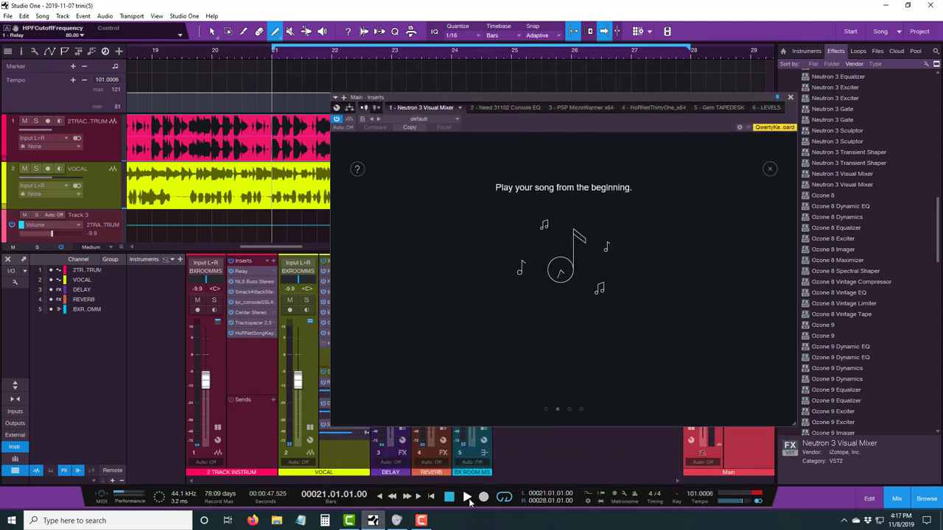
click(466, 497)
mouse_move(587, 150)
mouse_down()
mouse_move(544, 206)
mouse_move(572, 148)
mouse_up()
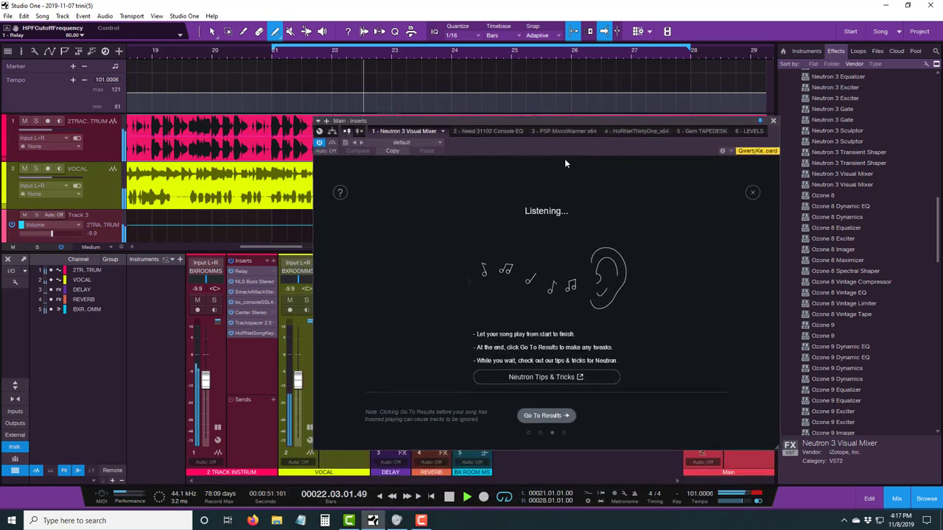
click(450, 498)
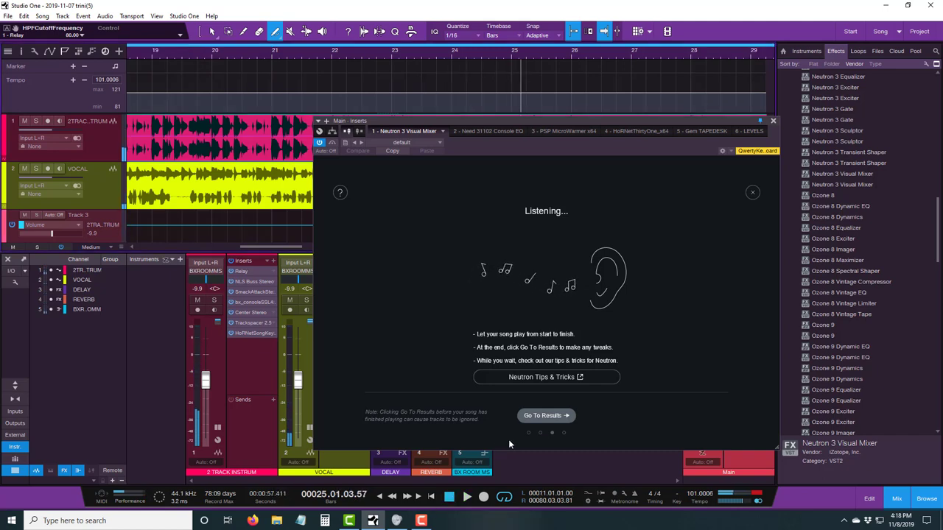
click(558, 417)
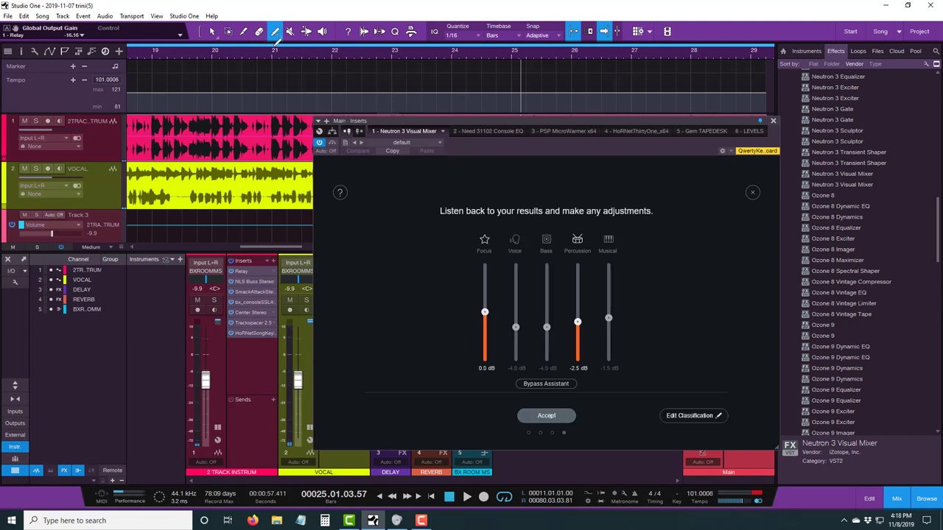
Step: Mark bars 21 to 28 again, classify 2 track as Musical in Mix Assistant, and accept the results
drag(277, 45, 696, 58)
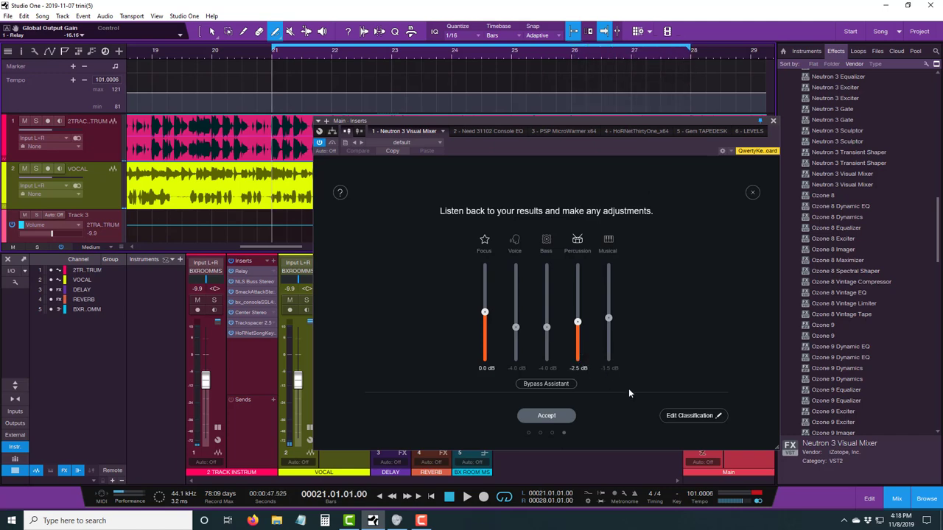
click(685, 417)
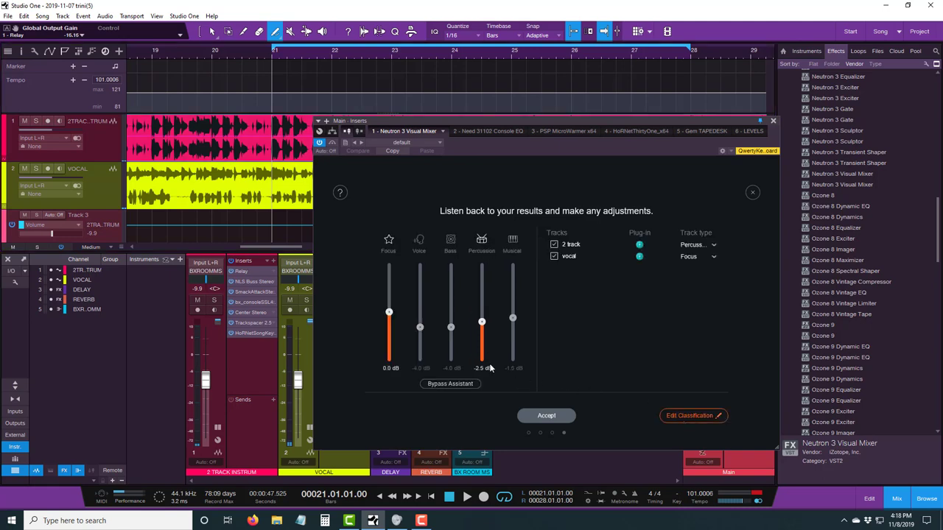
click(713, 246)
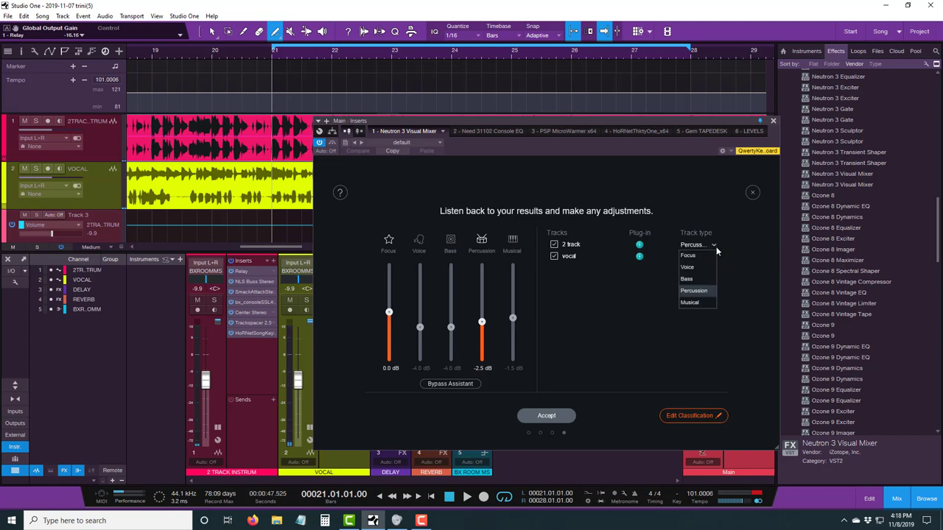
click(692, 303)
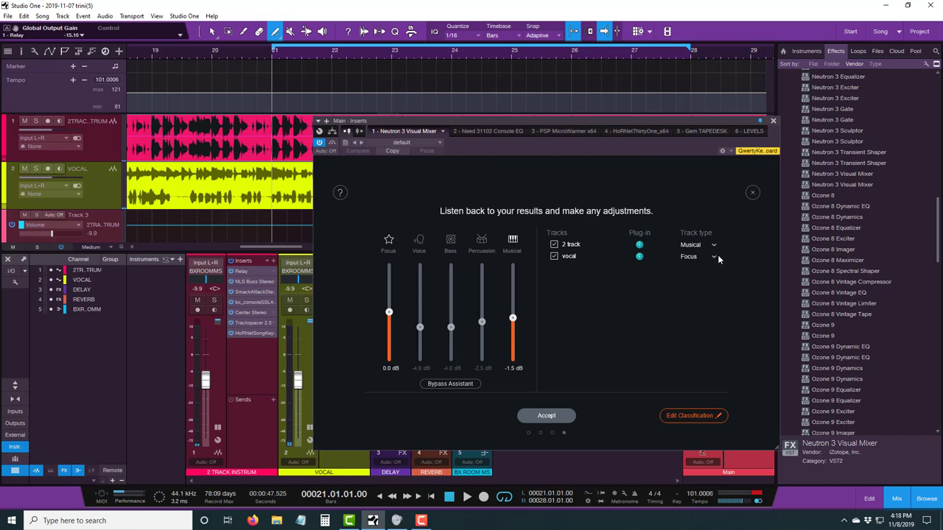
click(546, 416)
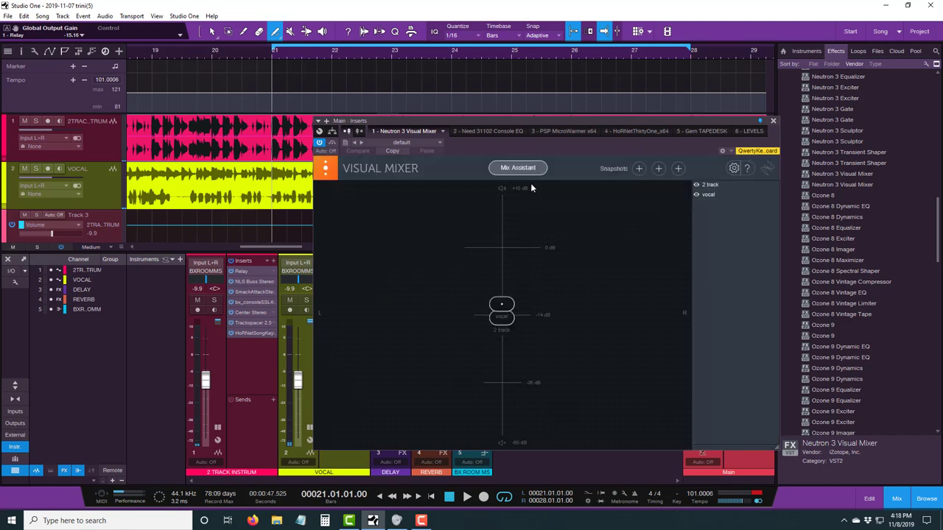
Step: Play the balanced mix from bar 21 to hear the Mix Assistant levels, and stop playback
click(276, 59)
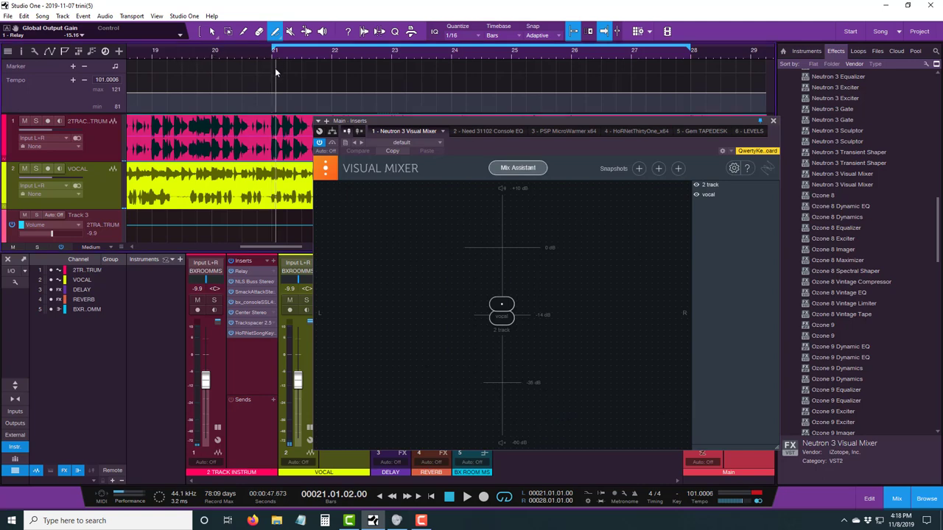
click(466, 497)
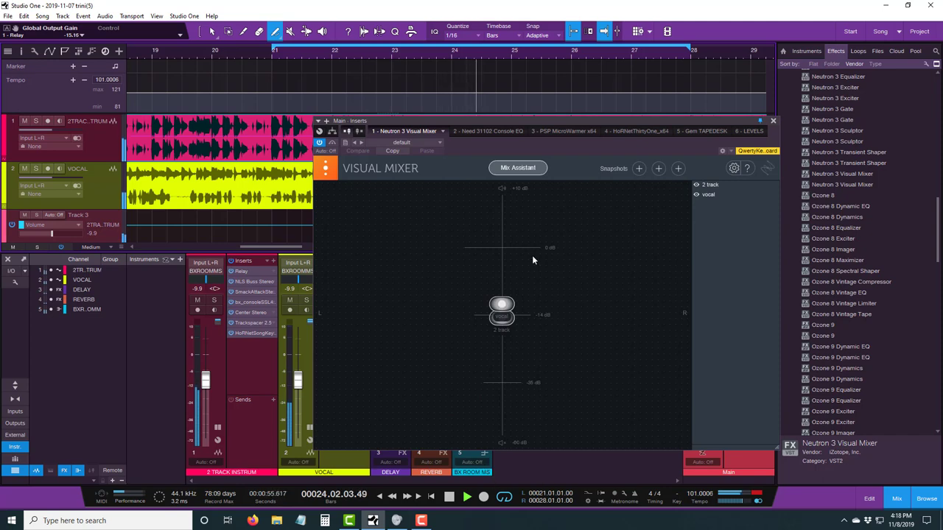
click(447, 498)
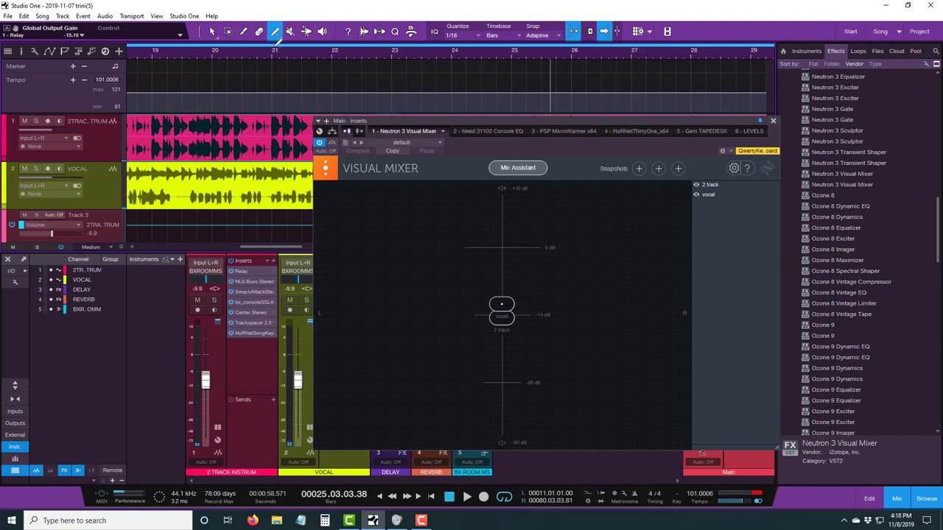
Step: Mark bars 21 to 28 again, turn off autoscroll, and play the section once more before stopping
drag(275, 43, 696, 53)
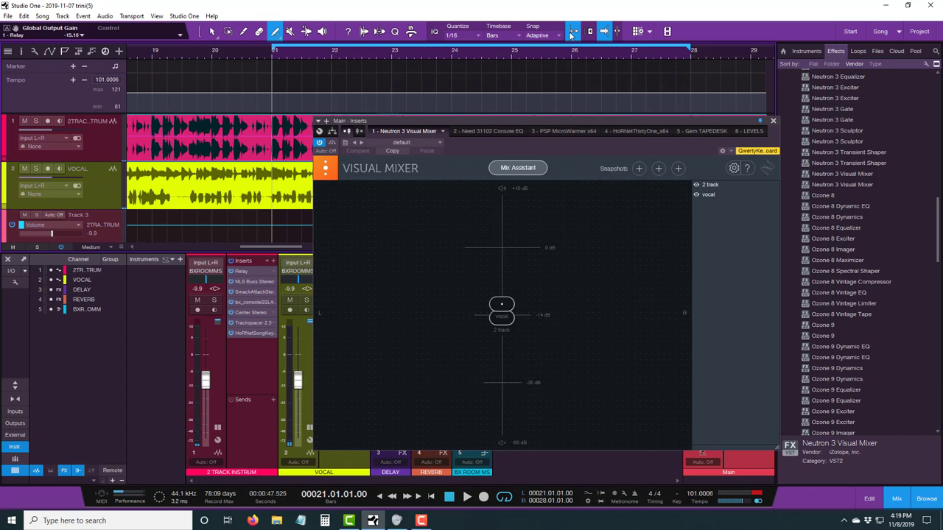
click(604, 33)
click(467, 498)
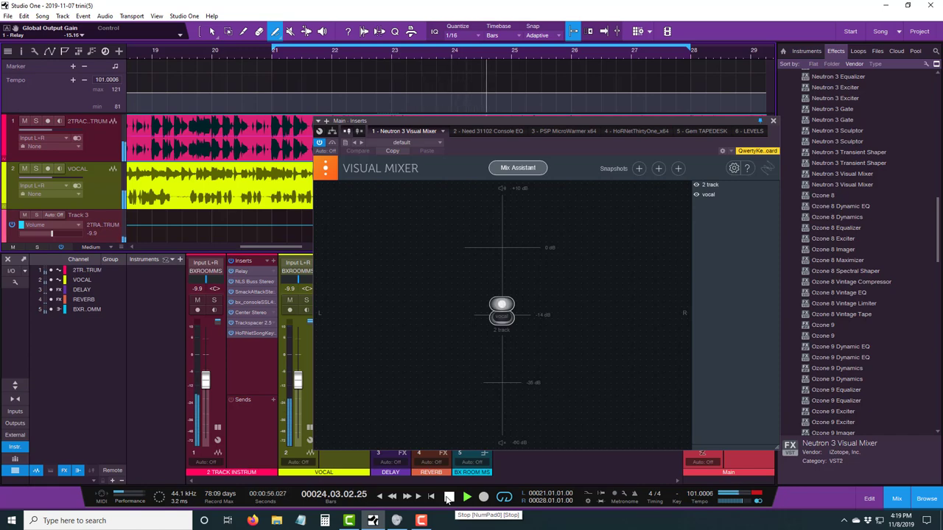
click(449, 499)
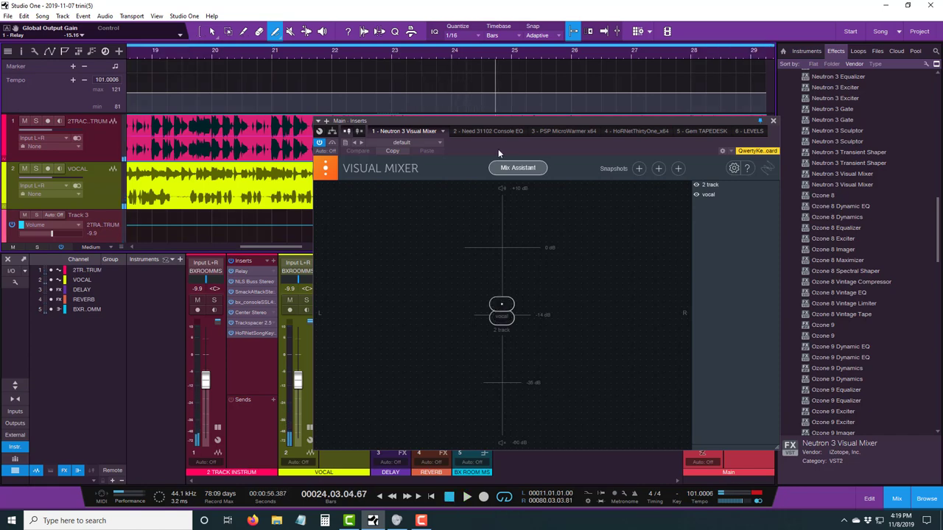
Step: Uncover the channel faders, mark the range from bar 21 to bar 28, and audition the mix in two short playbacks
drag(498, 149, 669, 148)
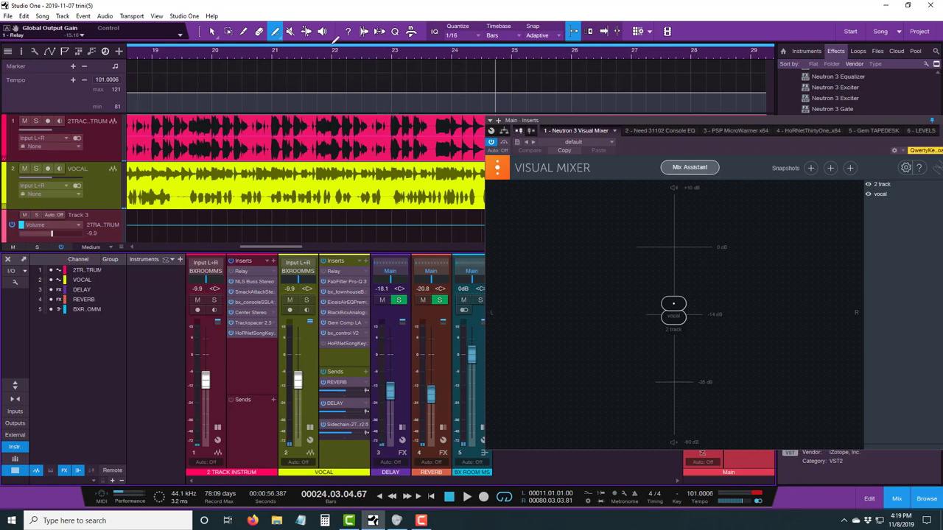
click(273, 50)
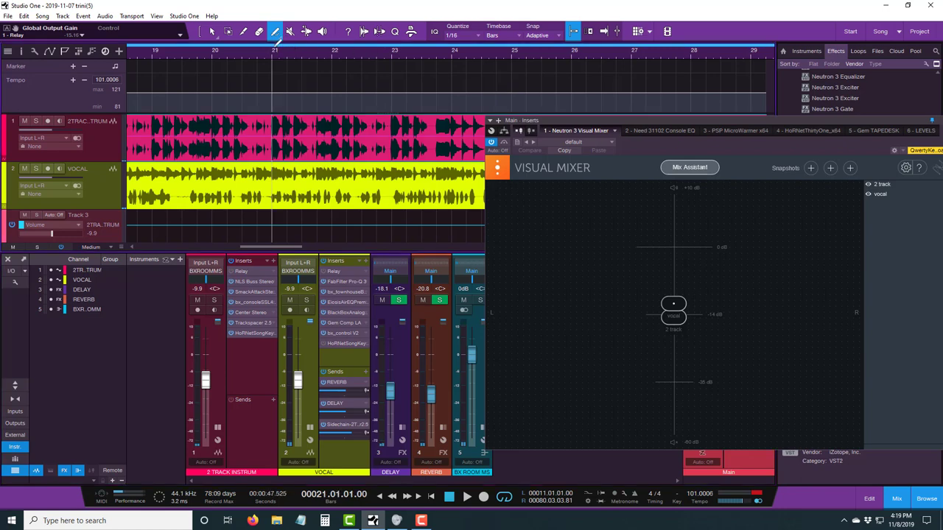
drag(275, 48, 697, 70)
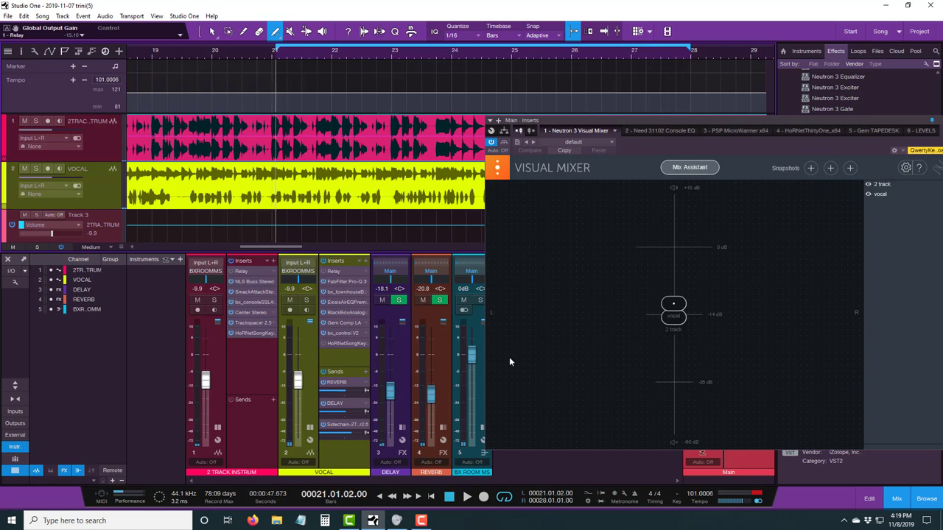
click(467, 498)
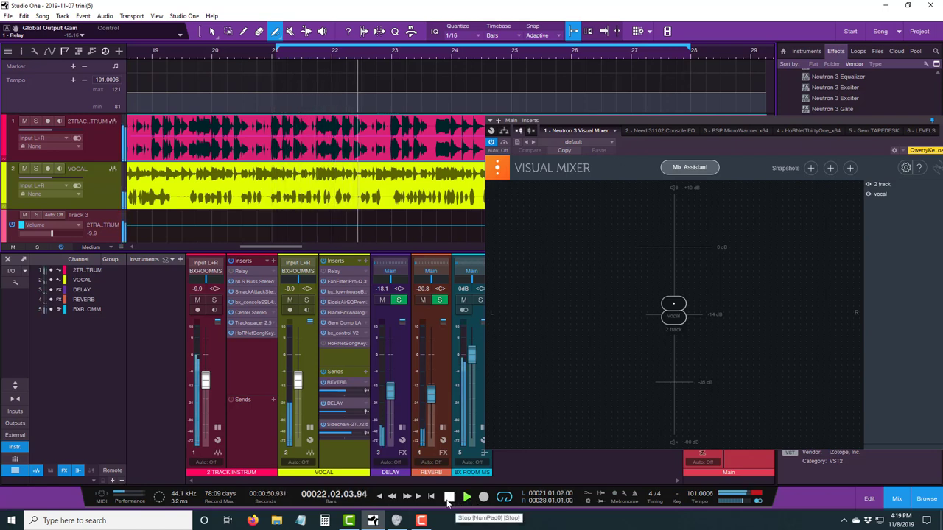
click(447, 498)
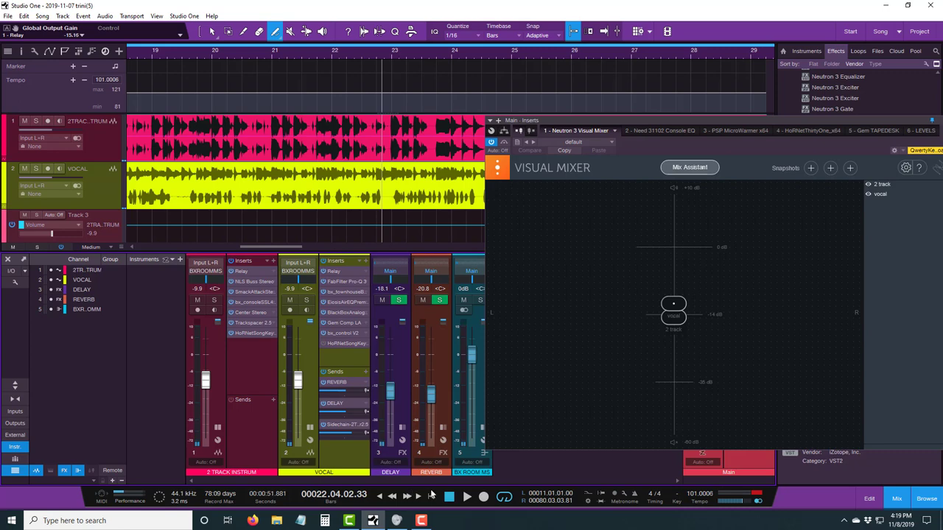
click(463, 499)
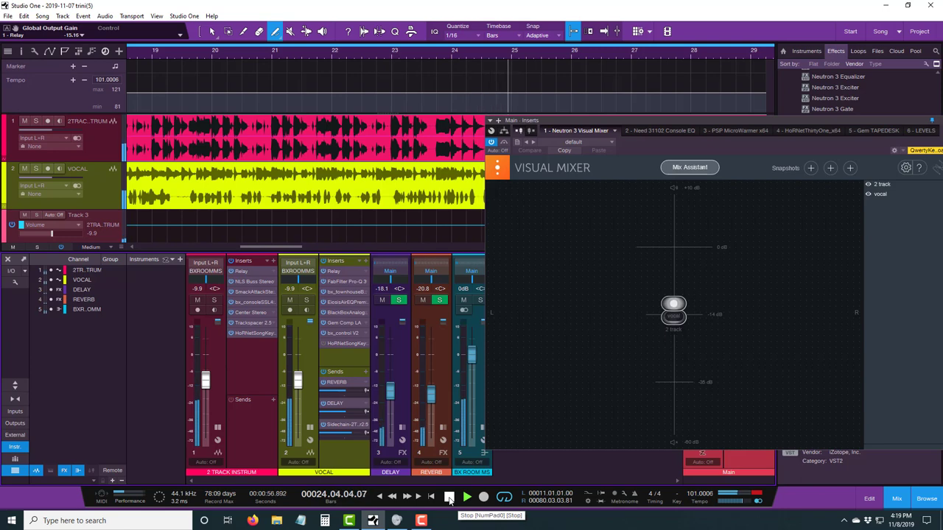
click(449, 498)
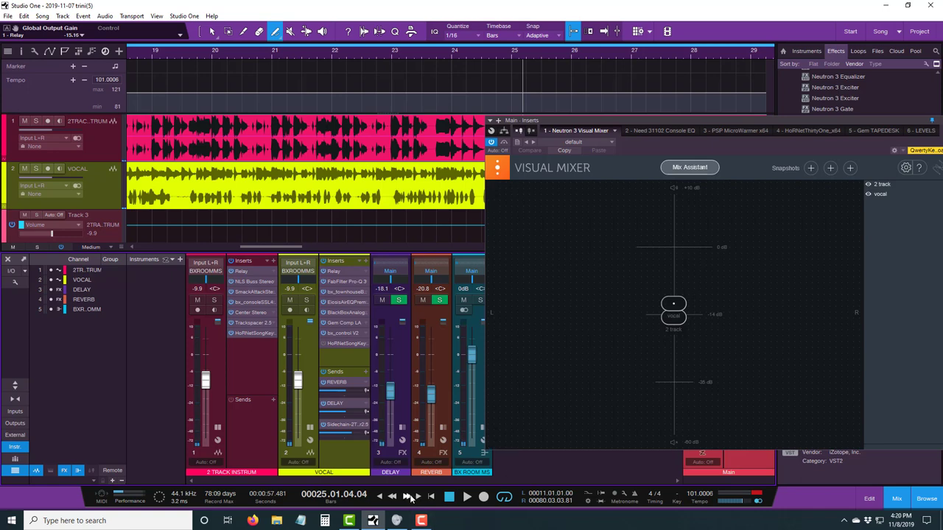
mouse_move(425, 521)
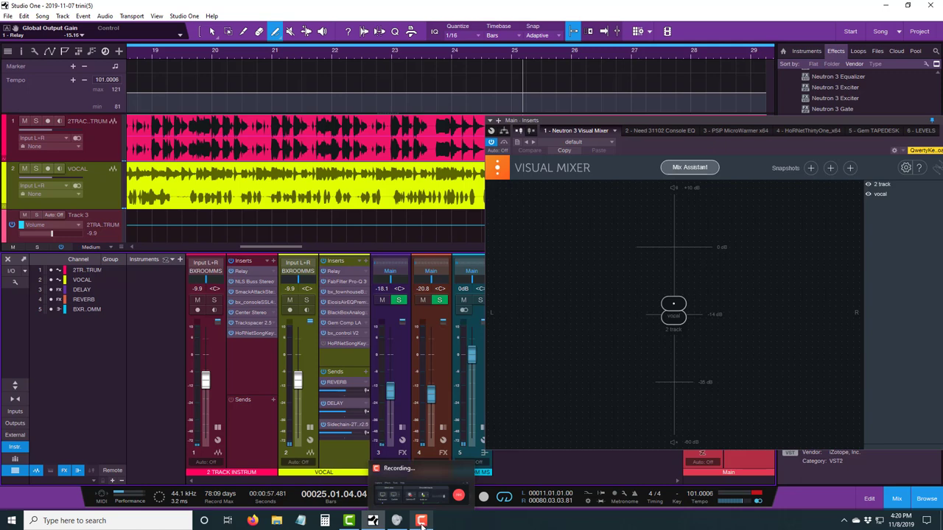
click(421, 521)
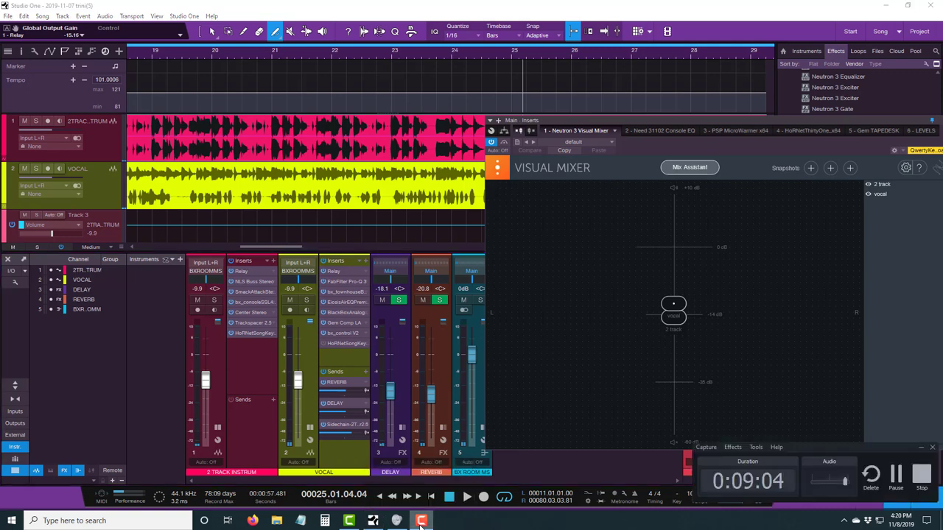